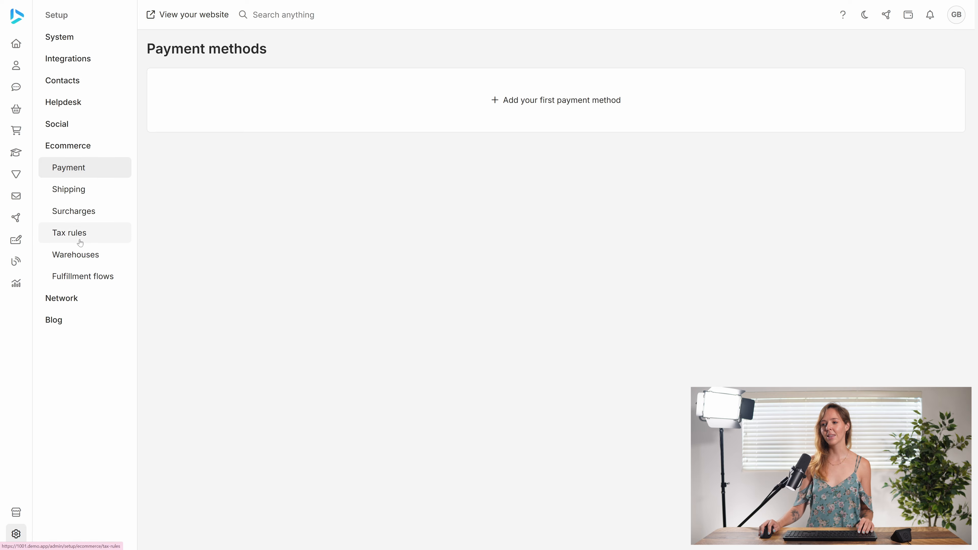
- Start the first ecommerce tax rule, naming it UK VAT and choosing United Kingdom as its country
click(86, 233)
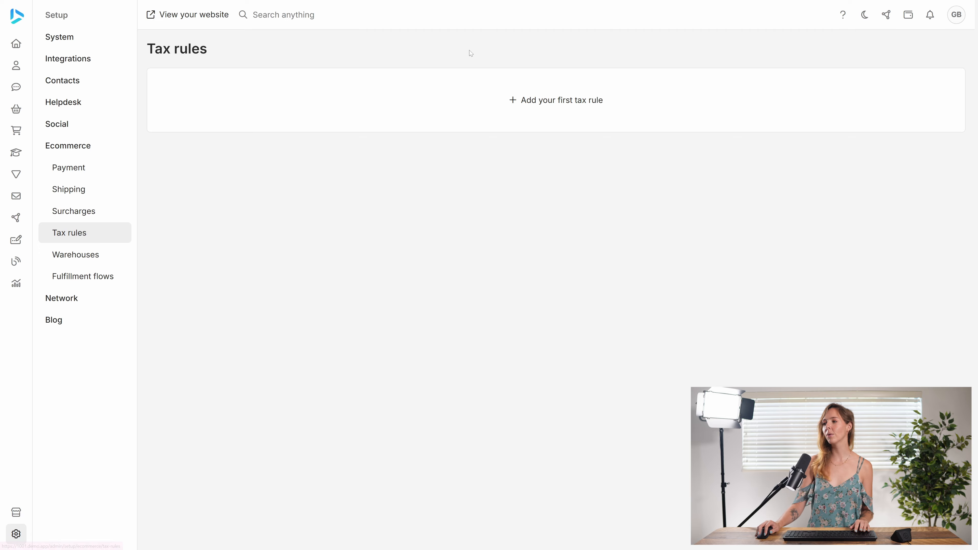
click(464, 100)
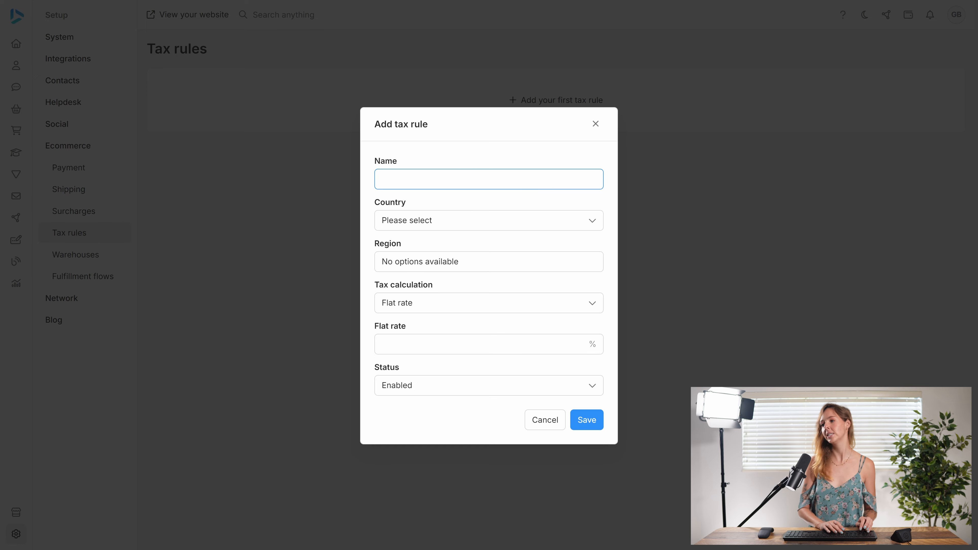
text(UK )
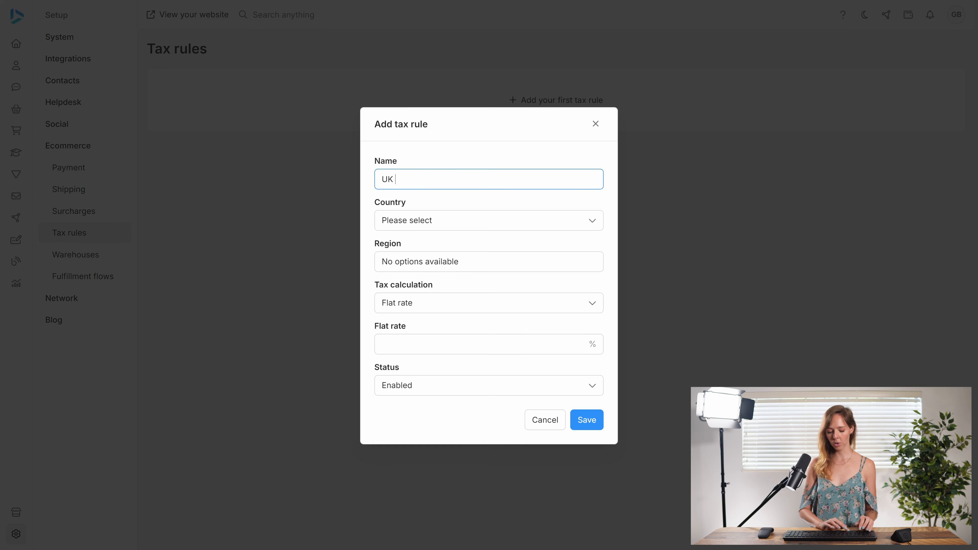
text(VAT)
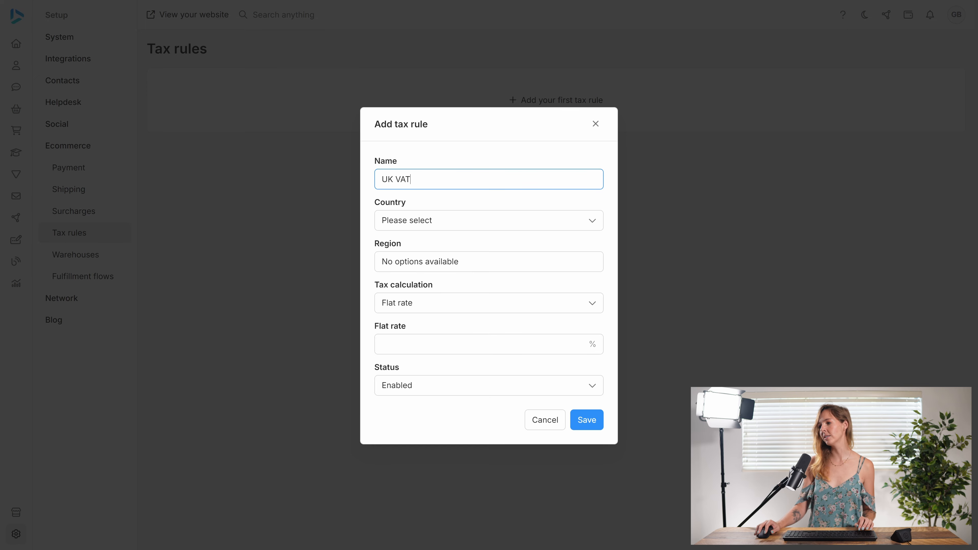
click(409, 220)
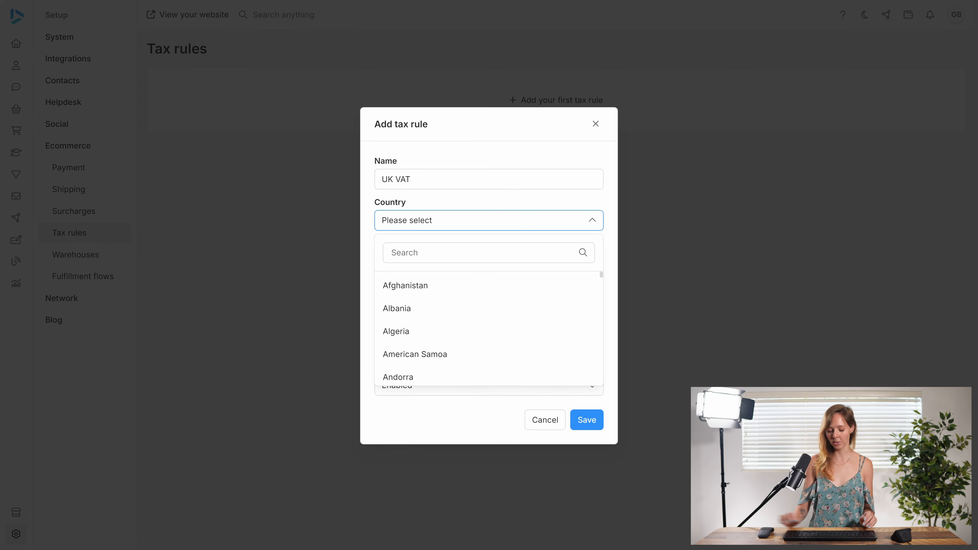
text(Uni)
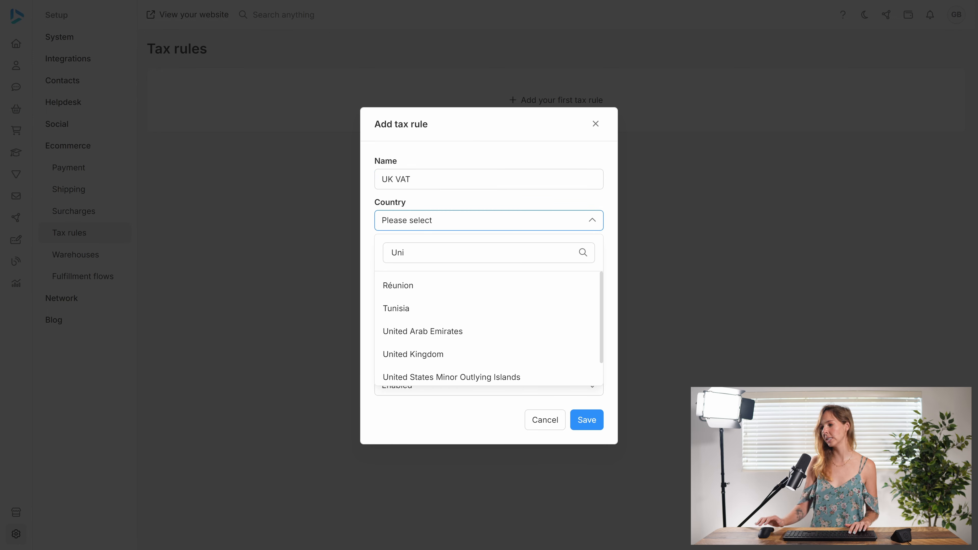
click(443, 359)
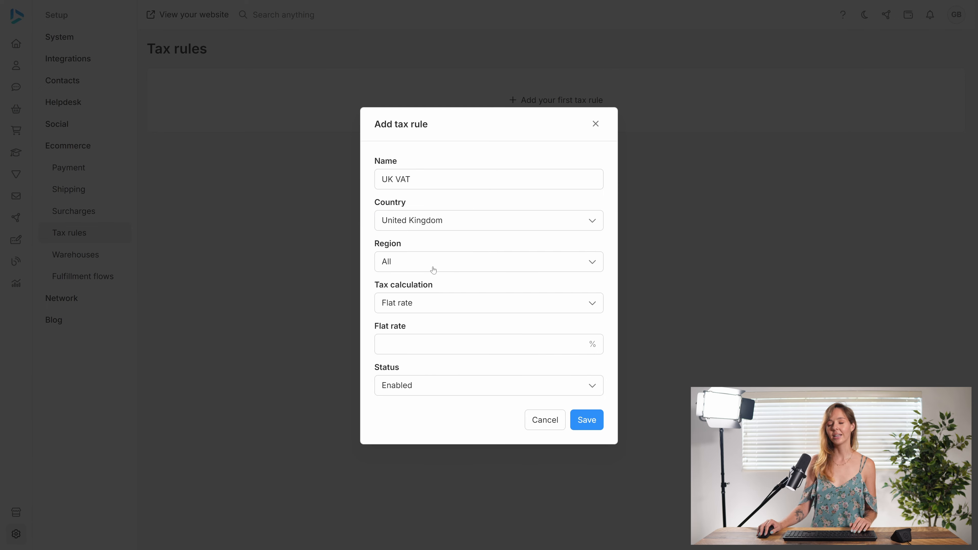
- Keep the flat rate tax calculation for the UK VAT rule, set the rate to 20%, and save it
click(444, 309)
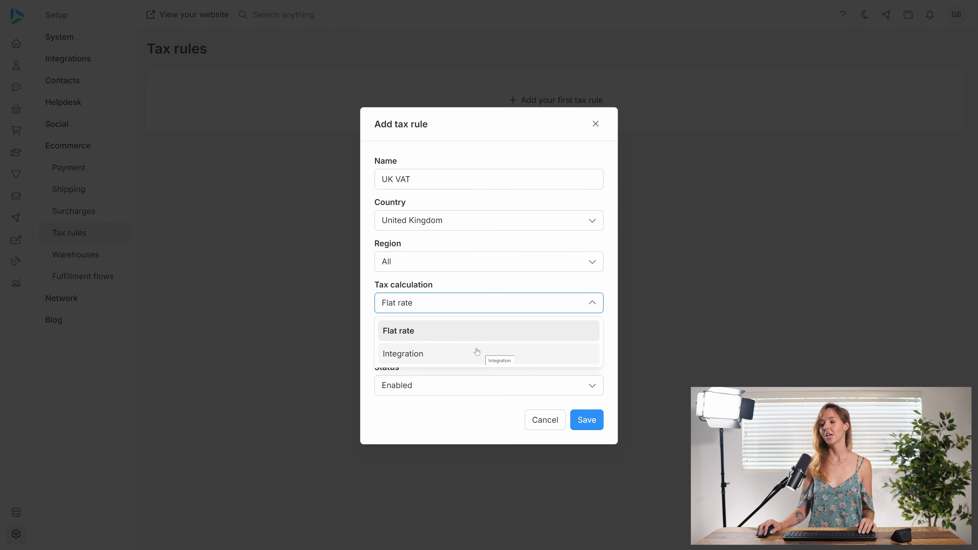
click(447, 305)
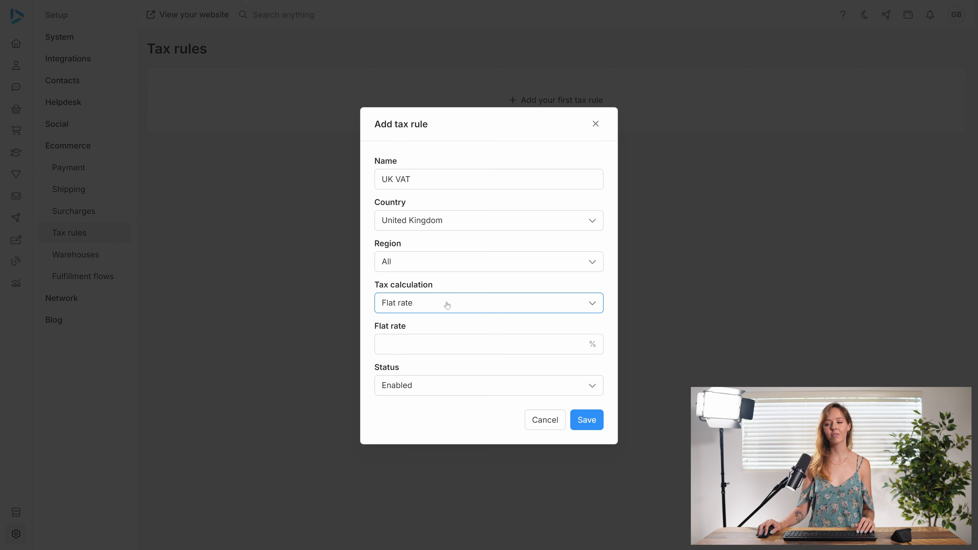
key(Tab)
text(20)
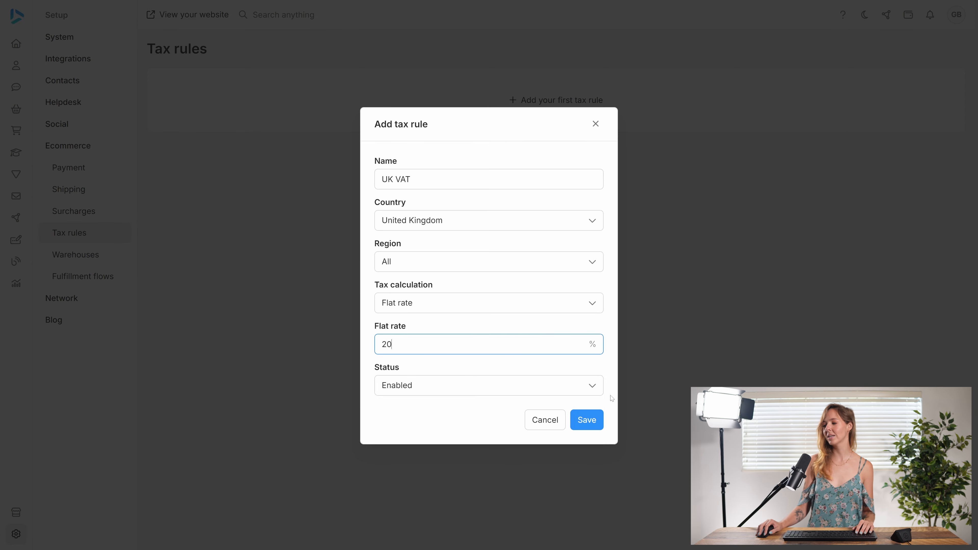
click(594, 424)
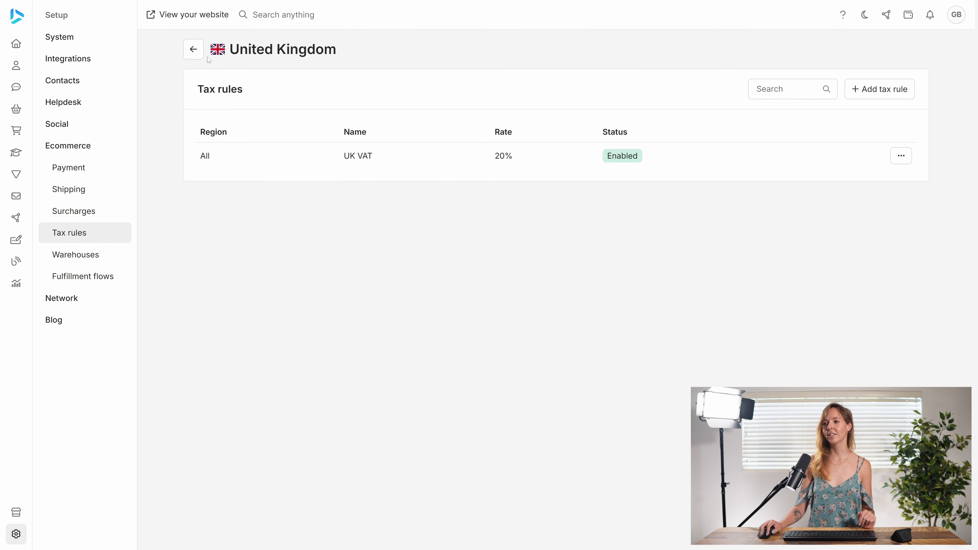
- Add a second United Kingdom tax rule named Special VAT with a flat rate of 5%
click(193, 49)
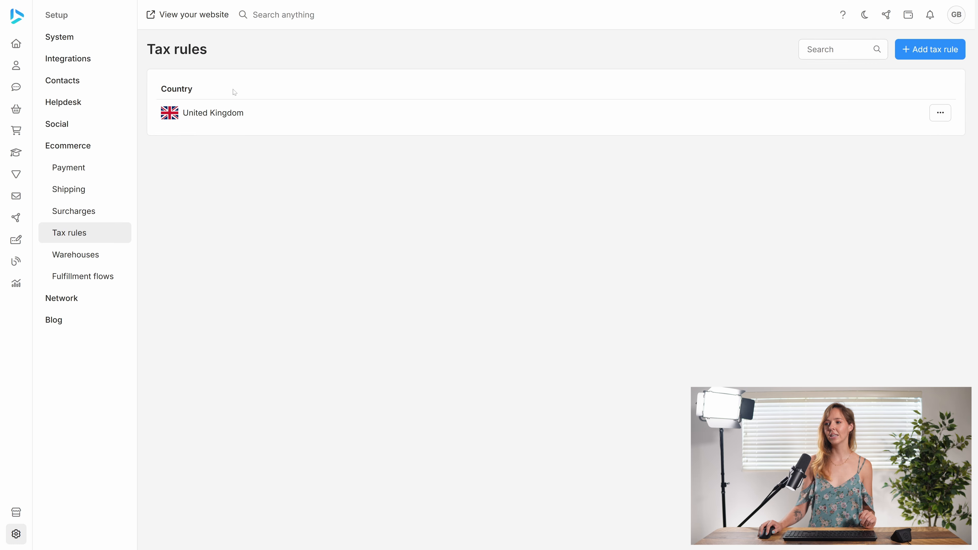
click(257, 118)
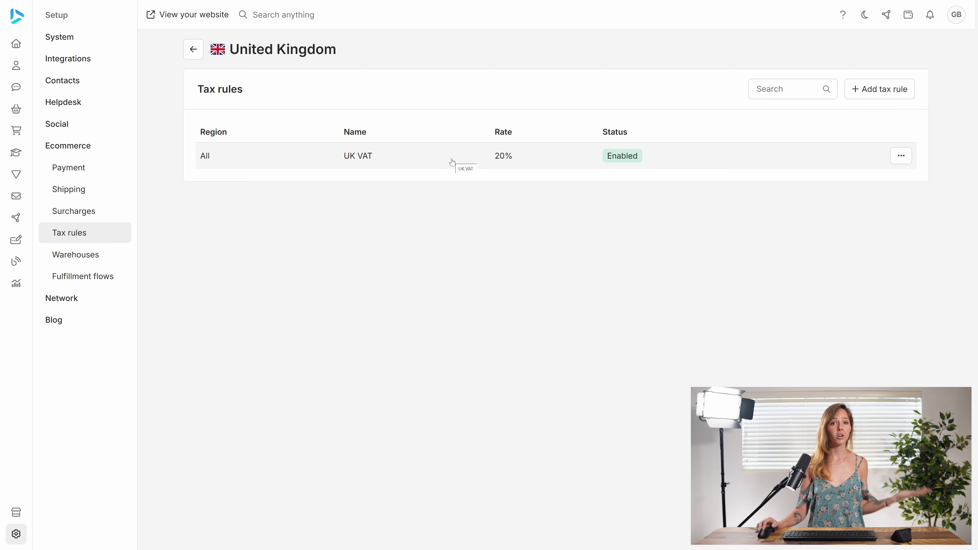
click(872, 99)
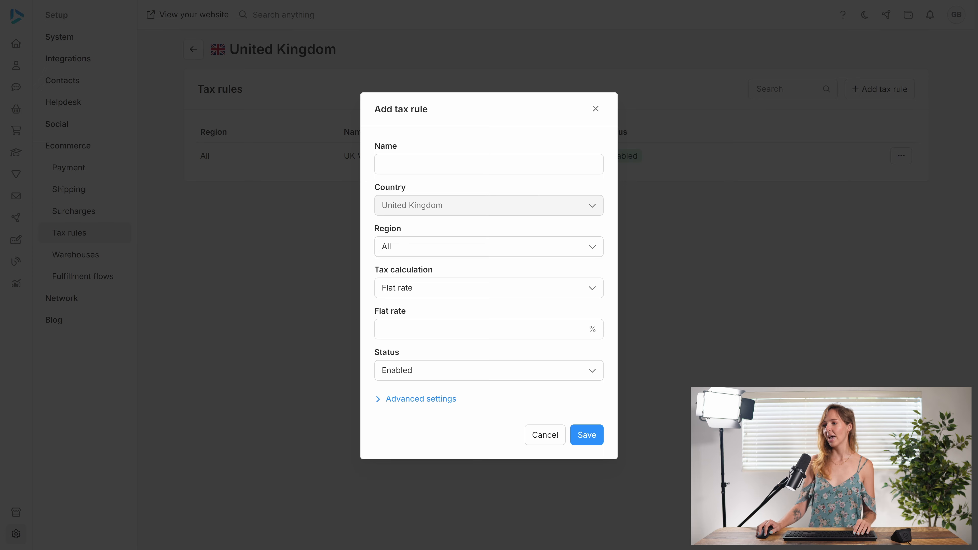
text(Special VAT)
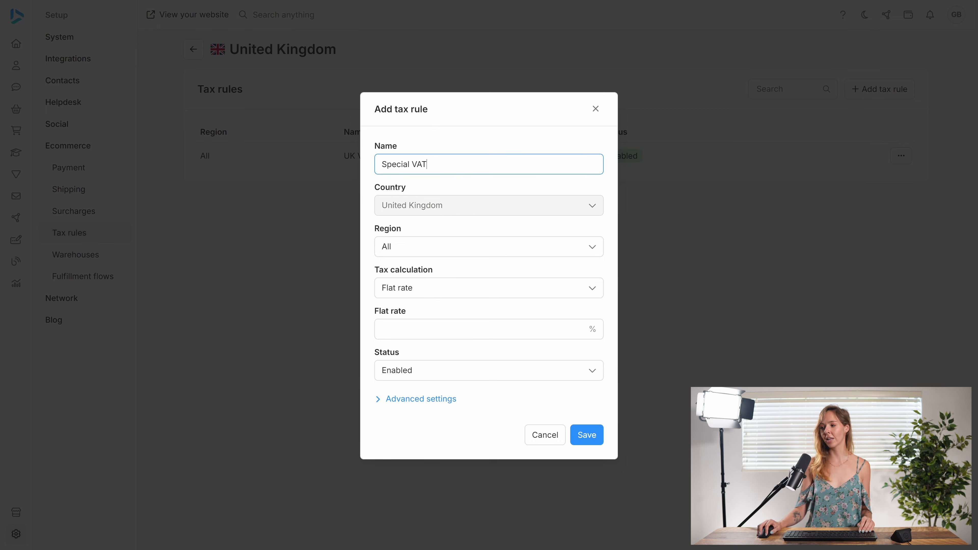
click(462, 329)
text(5)
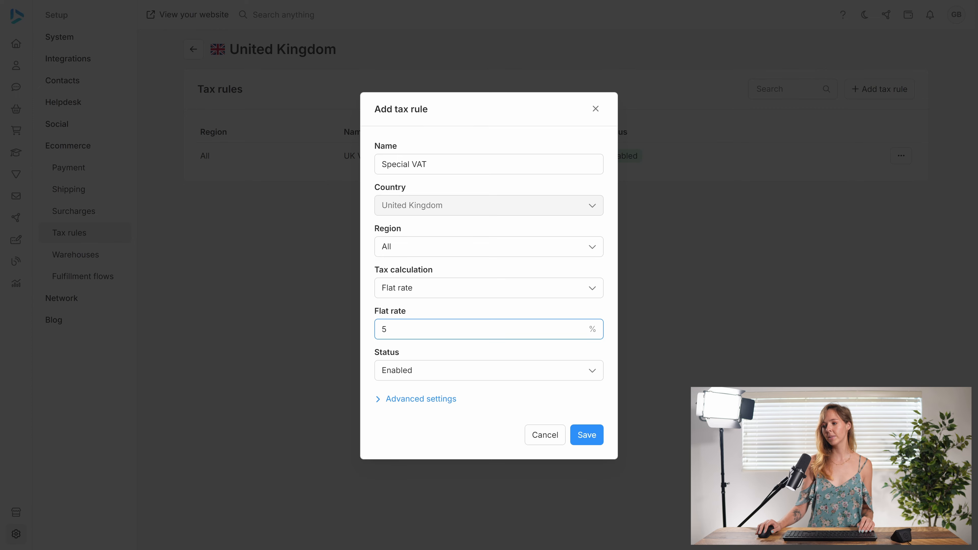
click(586, 435)
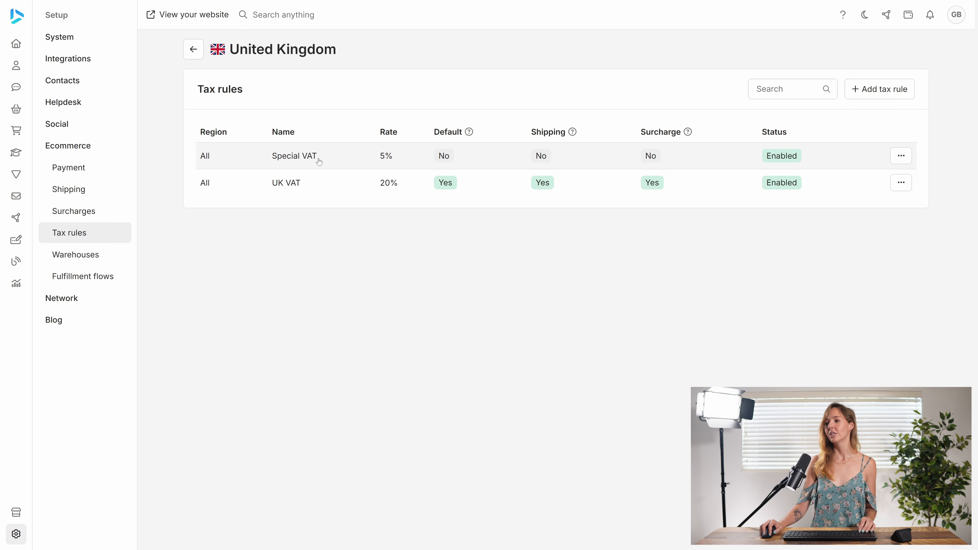
- Assign the Dog box subscription product variant to the Special VAT rule and save the rule
click(331, 160)
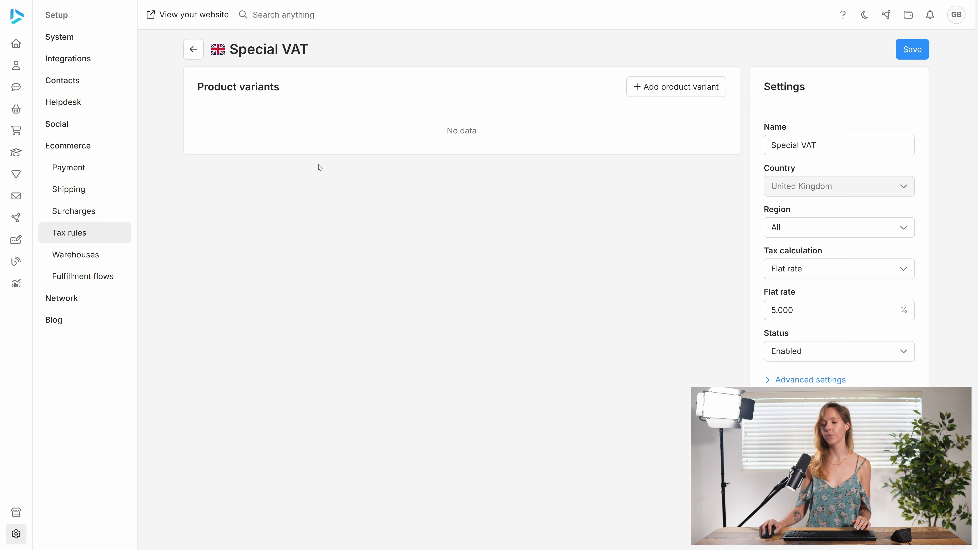
click(667, 88)
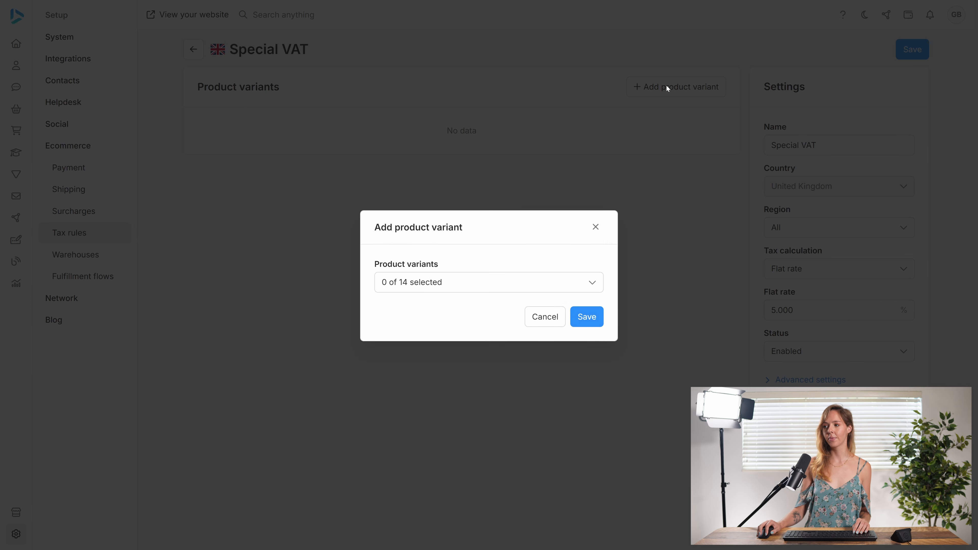
click(441, 285)
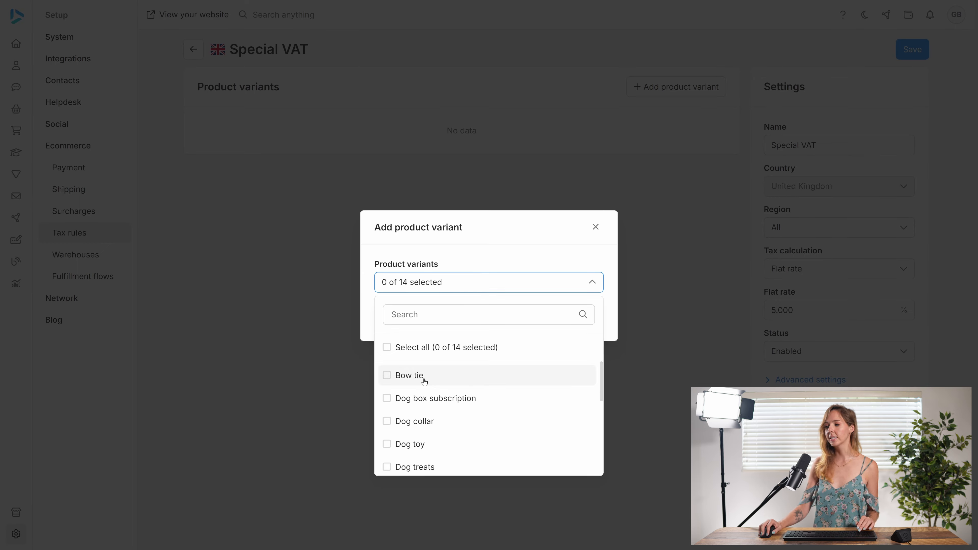
click(411, 399)
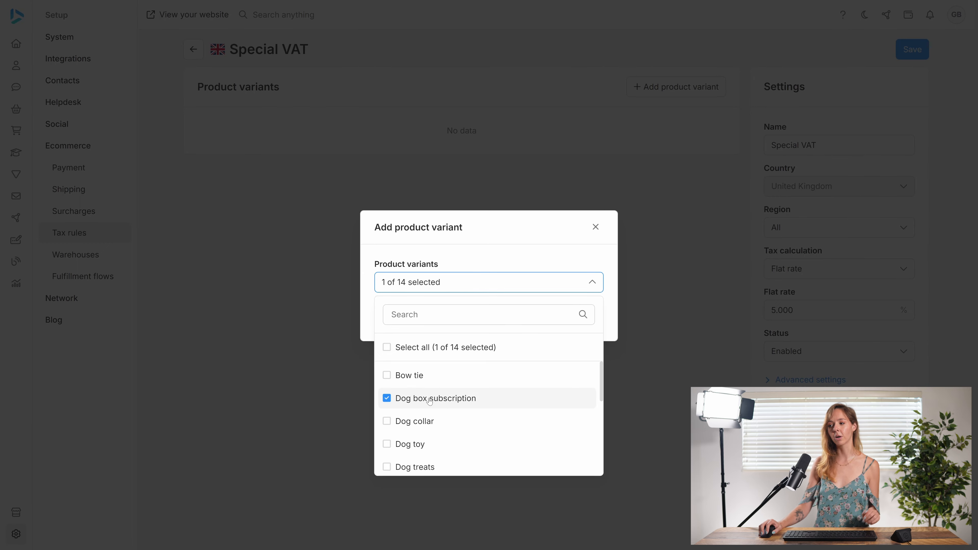
click(475, 289)
click(593, 318)
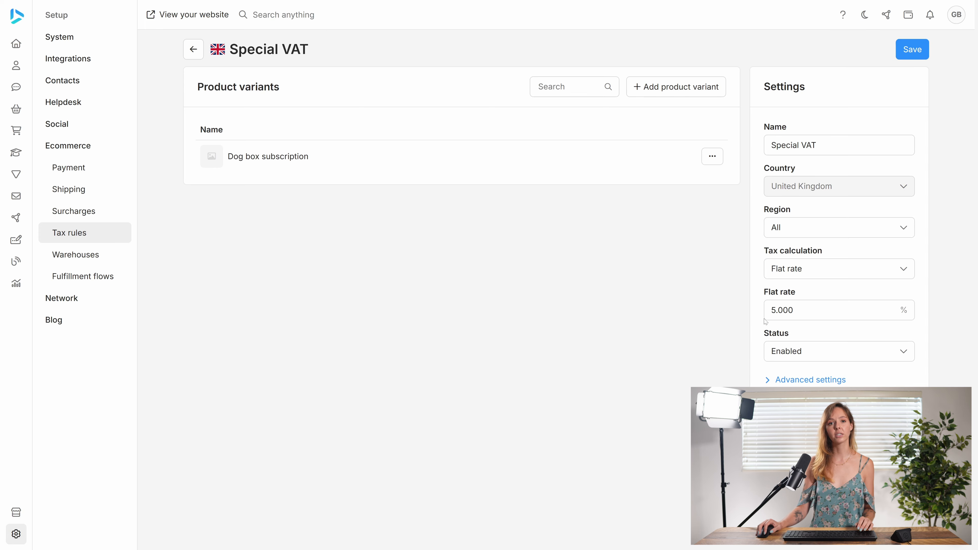
click(898, 52)
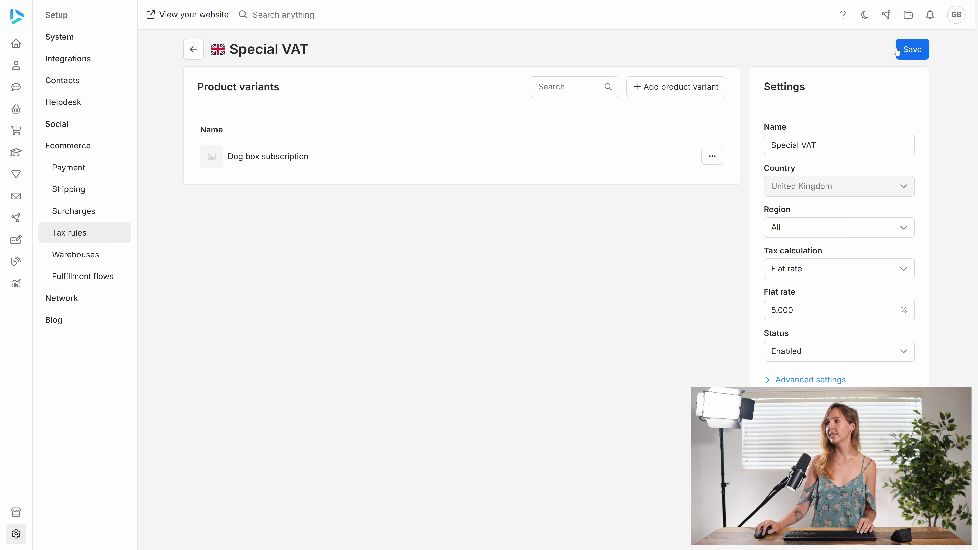
- Start another United Kingdom tax rule named Region VAT and choose Aberdeen City as its region
click(196, 57)
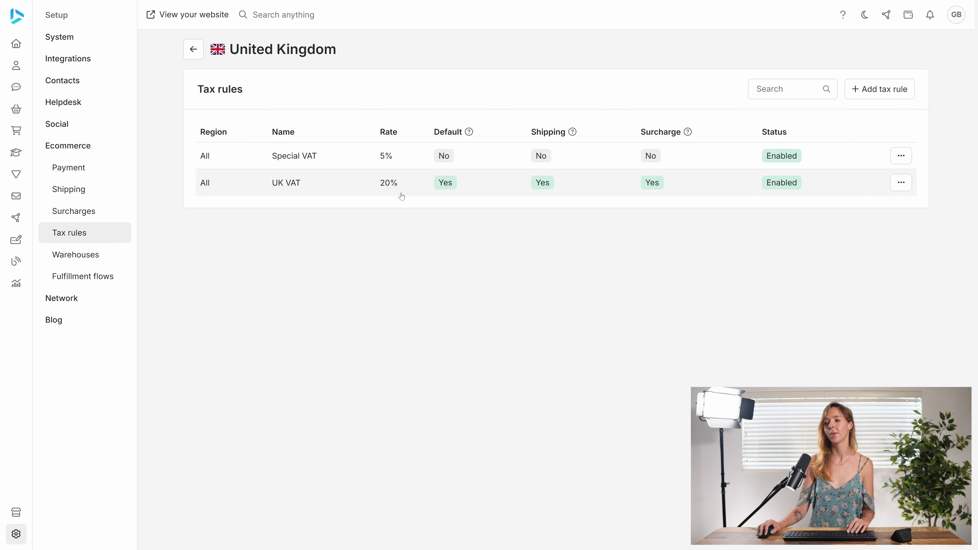
click(875, 86)
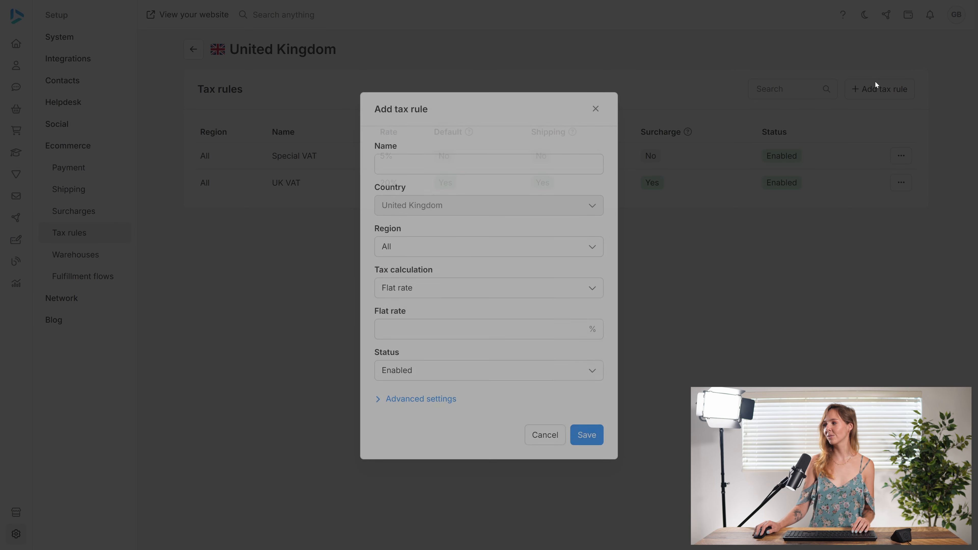
click(488, 164)
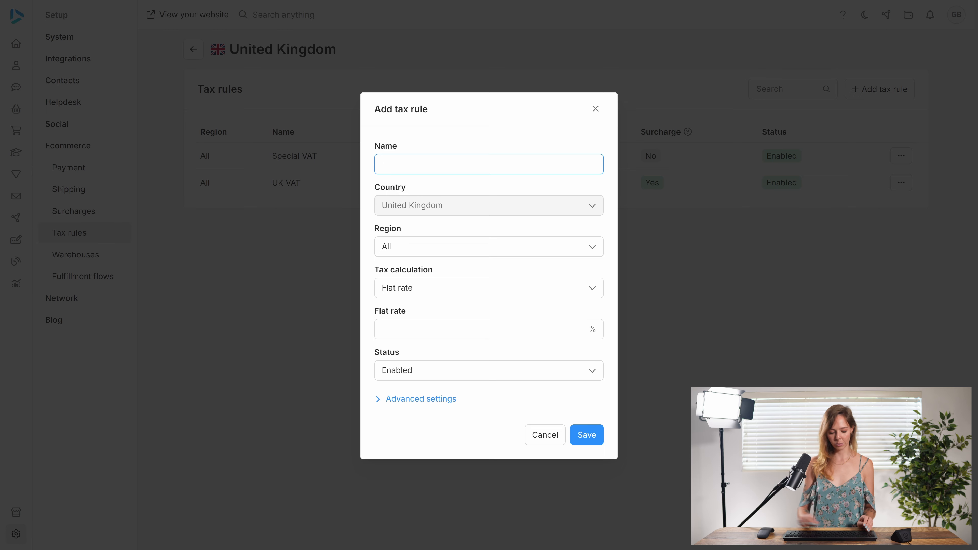
text(Region)
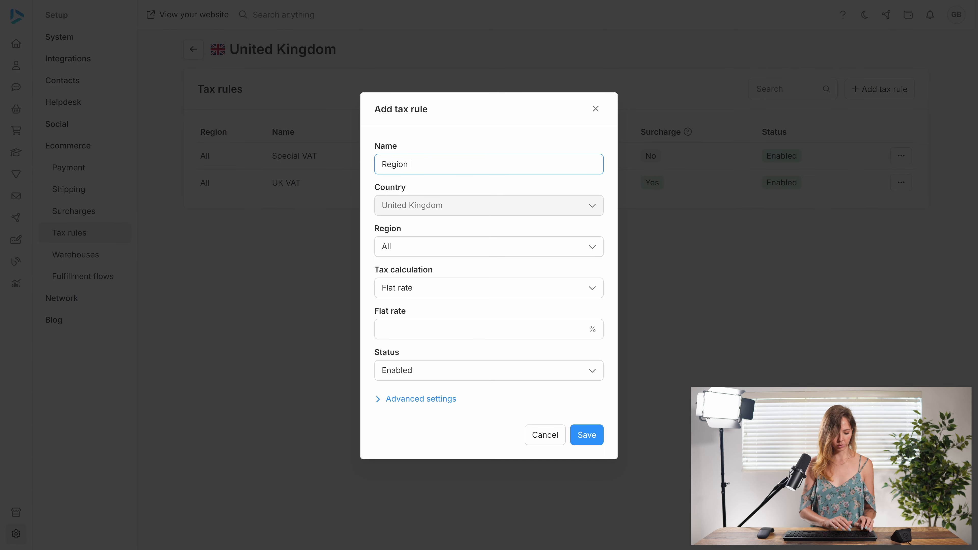
text( VAT)
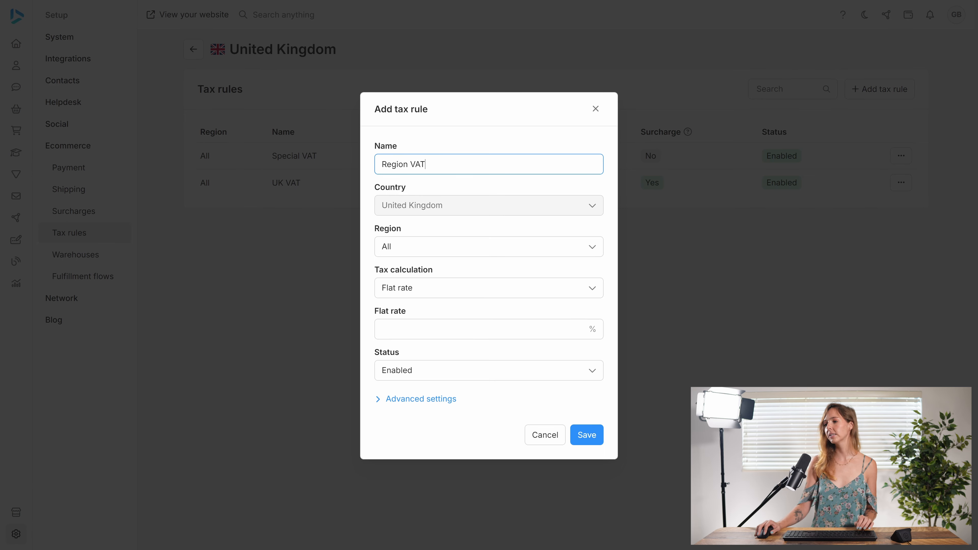
click(418, 250)
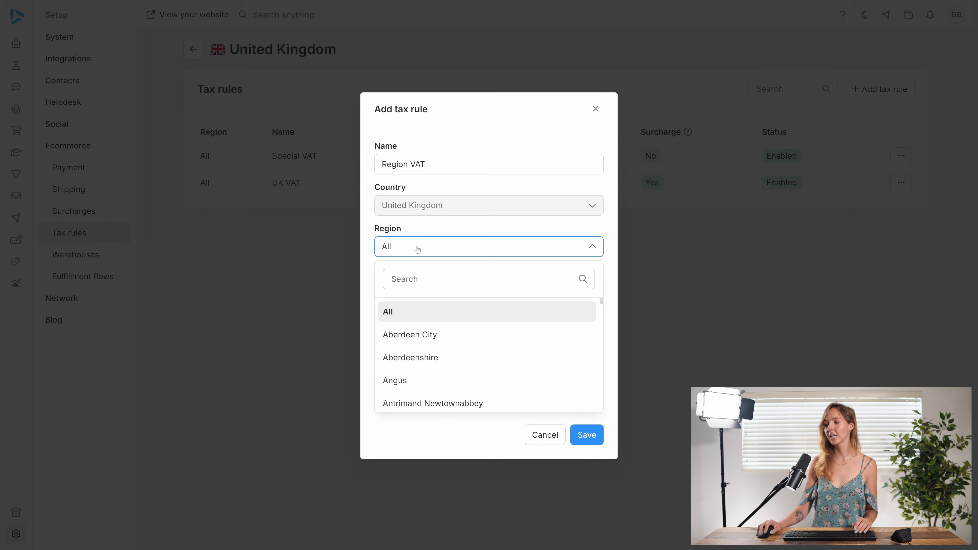
click(429, 333)
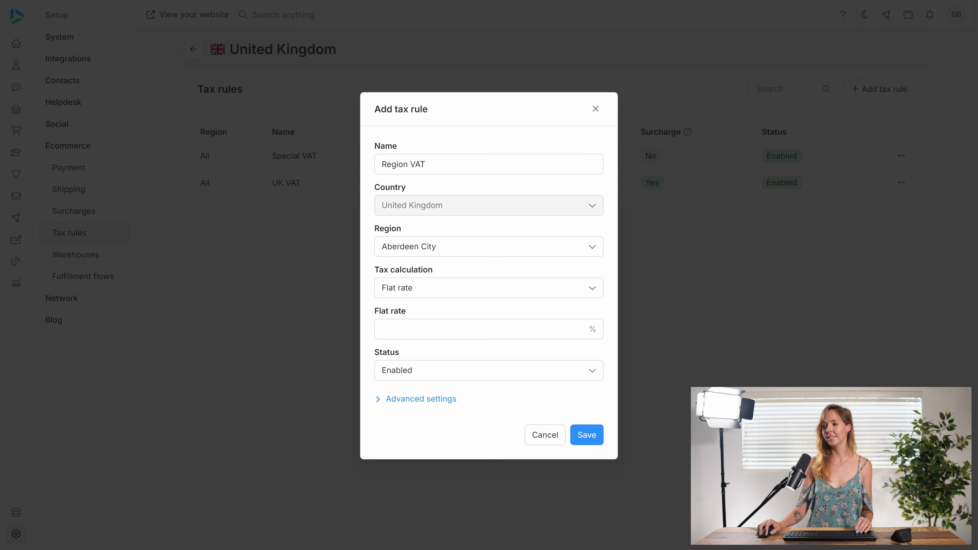
- Set the Region VAT rule's flat rate to 30% and save the rule
click(436, 330)
text(30)
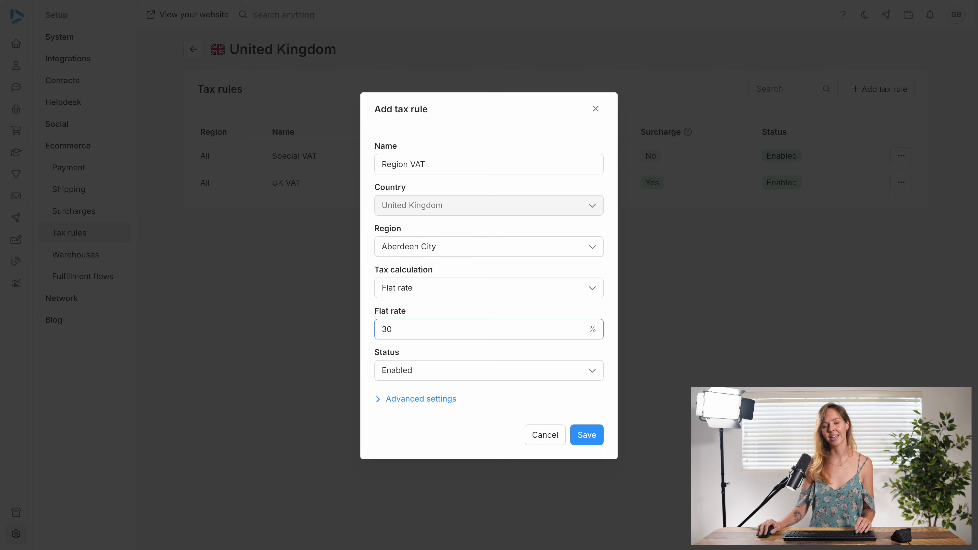
click(595, 440)
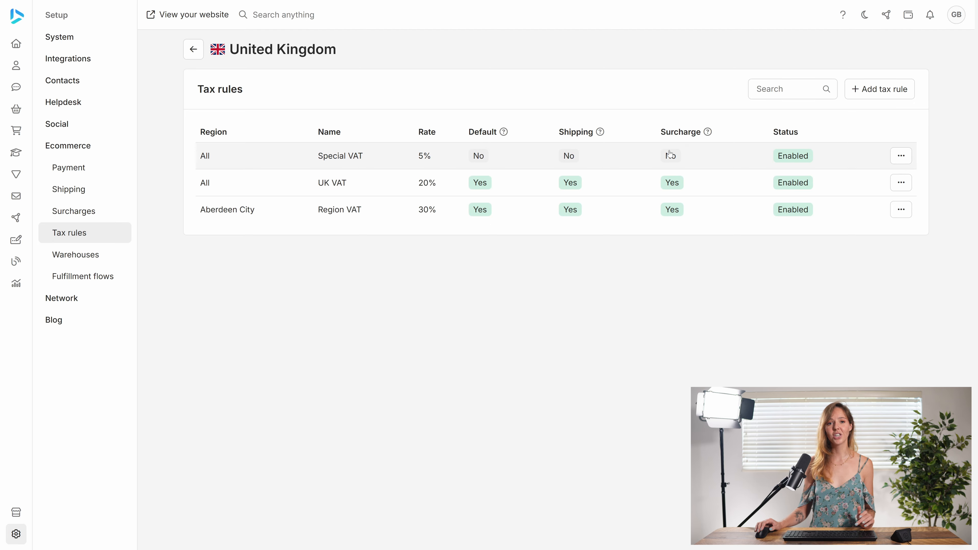
- Set the Default option to Yes in the Special VAT rule's advanced settings
click(505, 169)
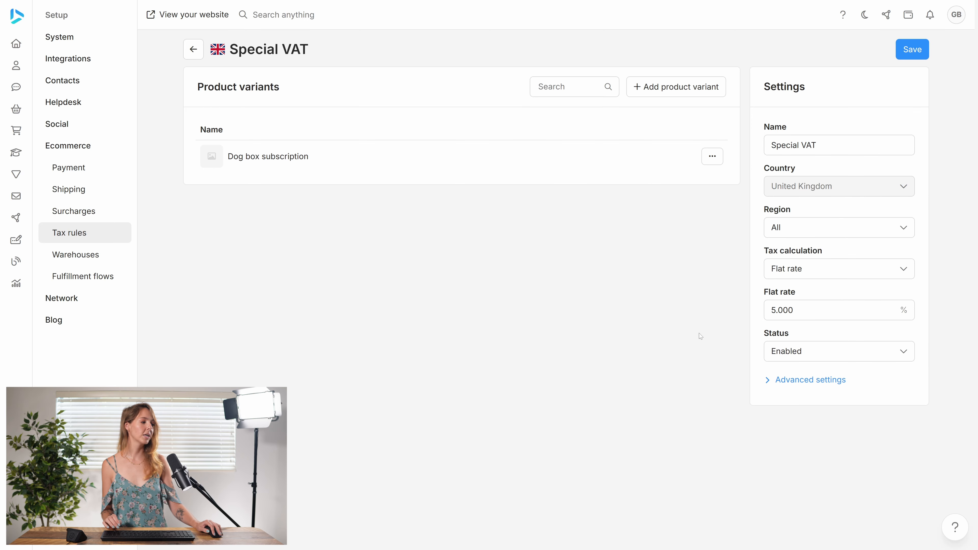
click(807, 381)
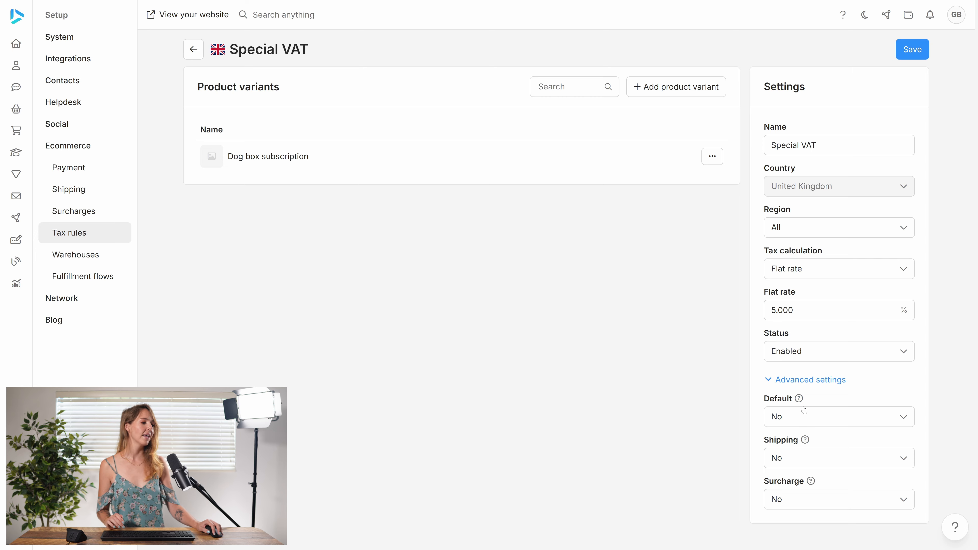
click(793, 420)
click(808, 447)
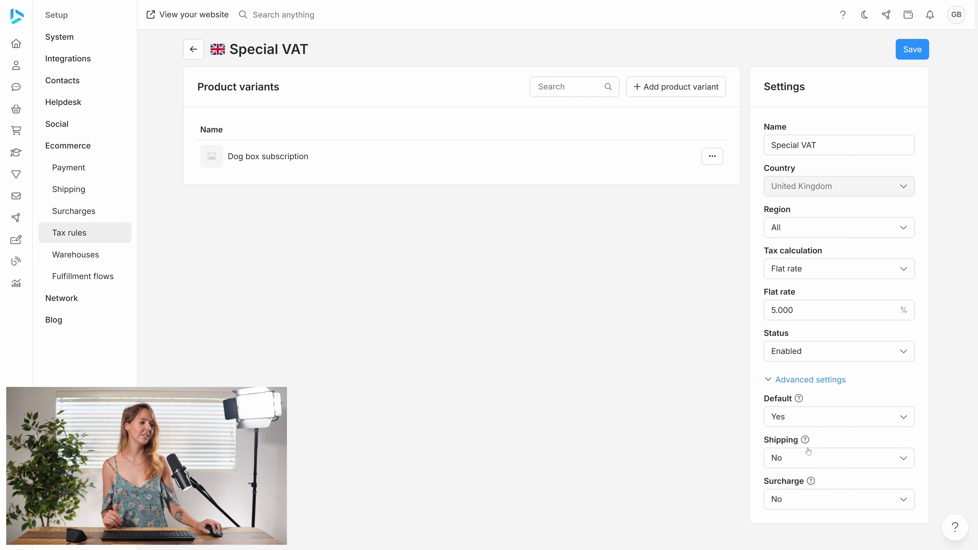
- Set both the Shipping and Surcharge options to Yes in the Special VAT rule's advanced settings
click(808, 458)
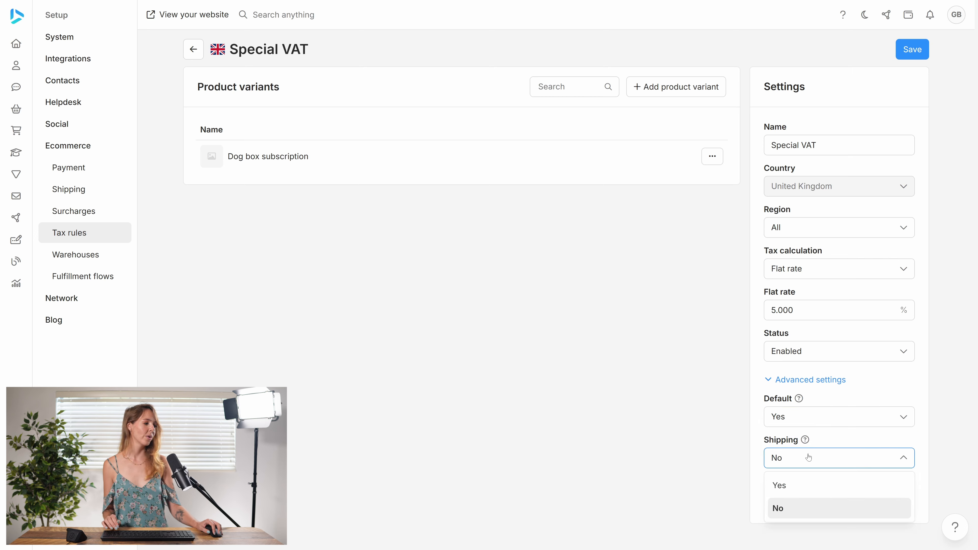
click(785, 485)
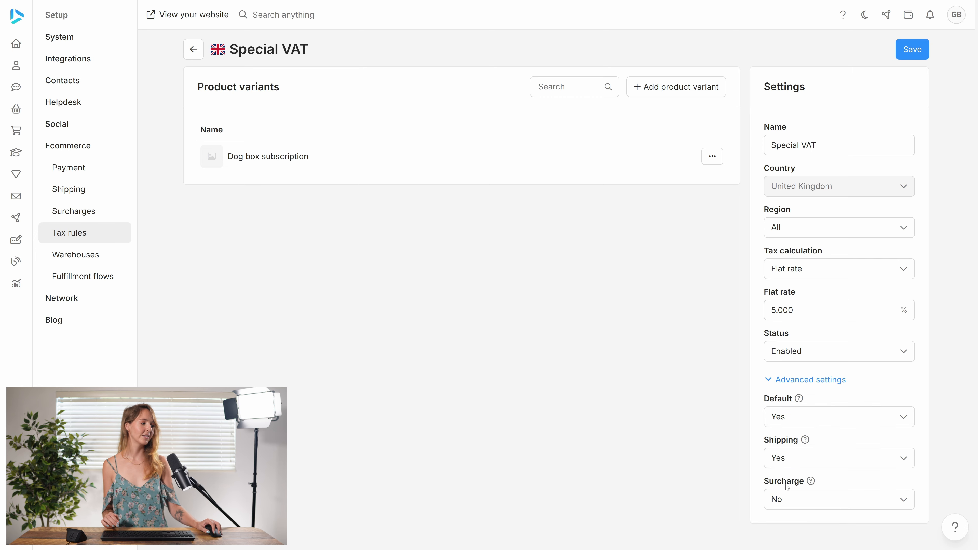
click(784, 500)
click(799, 447)
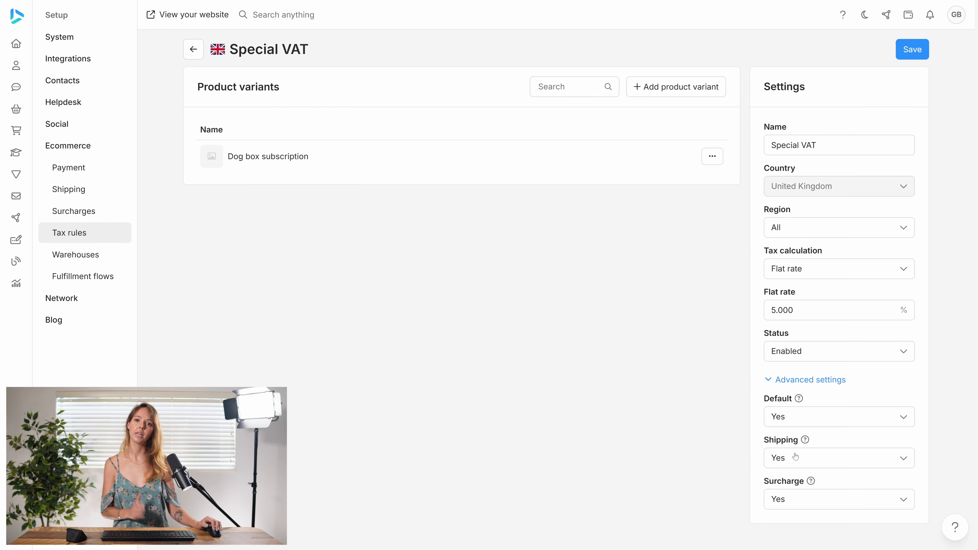
mouse_move(807, 441)
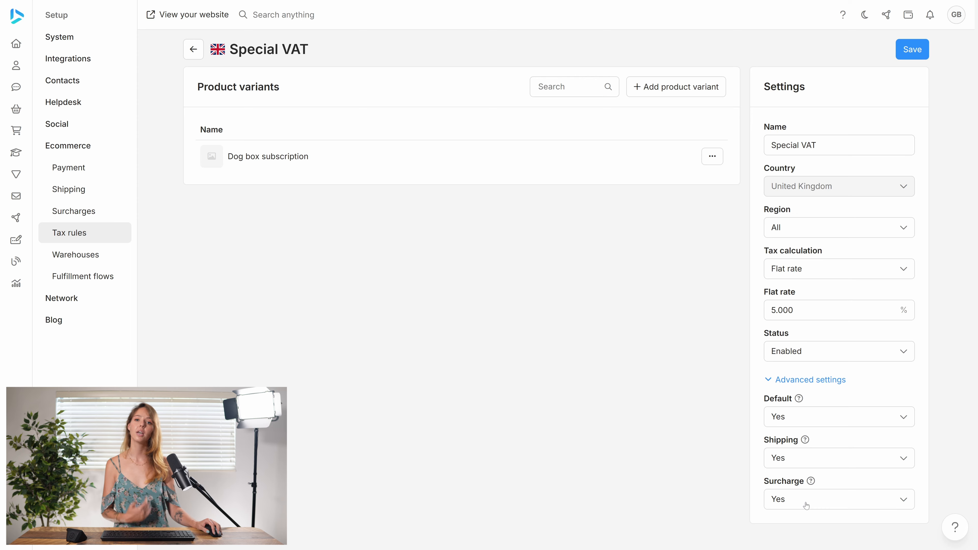
- Set the Special VAT rule's Default option to No, keep Shipping at Yes, and save the rule
click(832, 420)
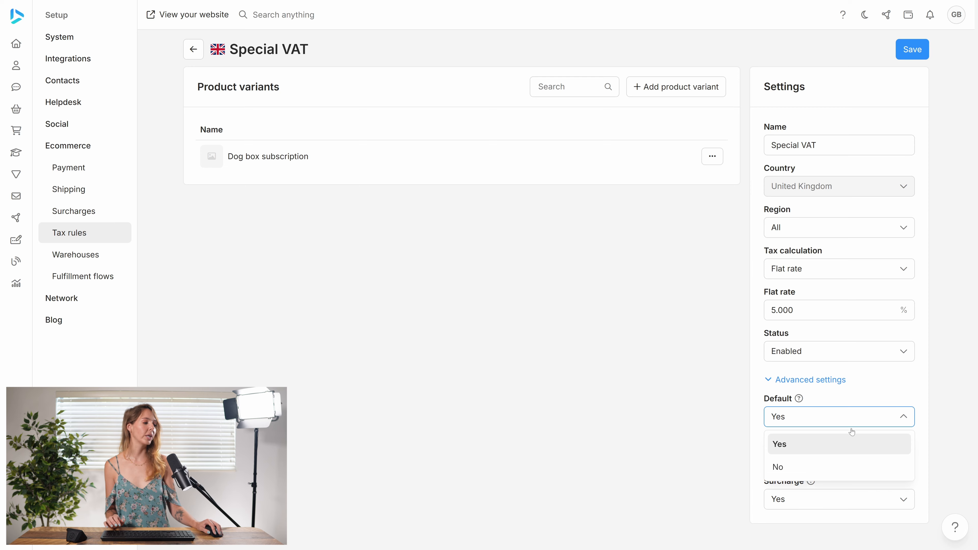
click(816, 467)
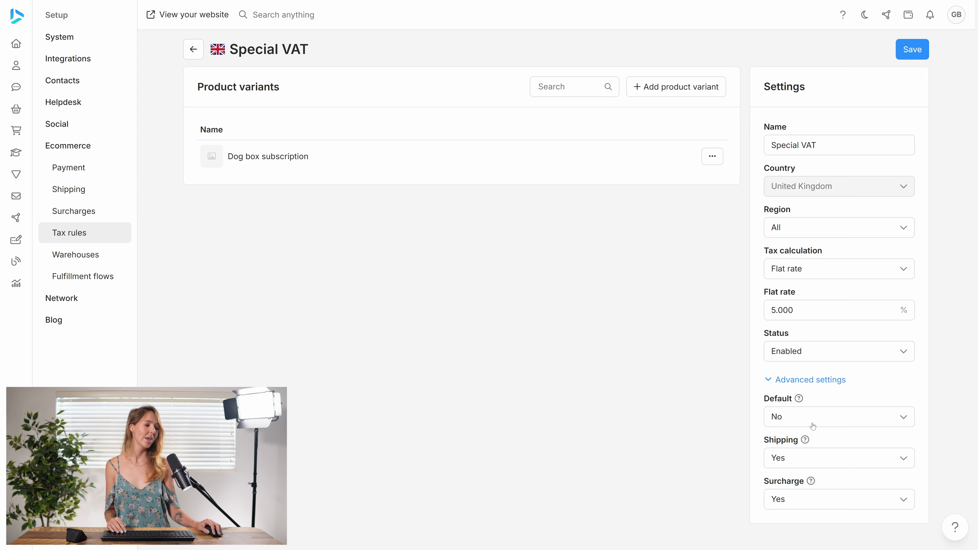
click(804, 462)
click(791, 461)
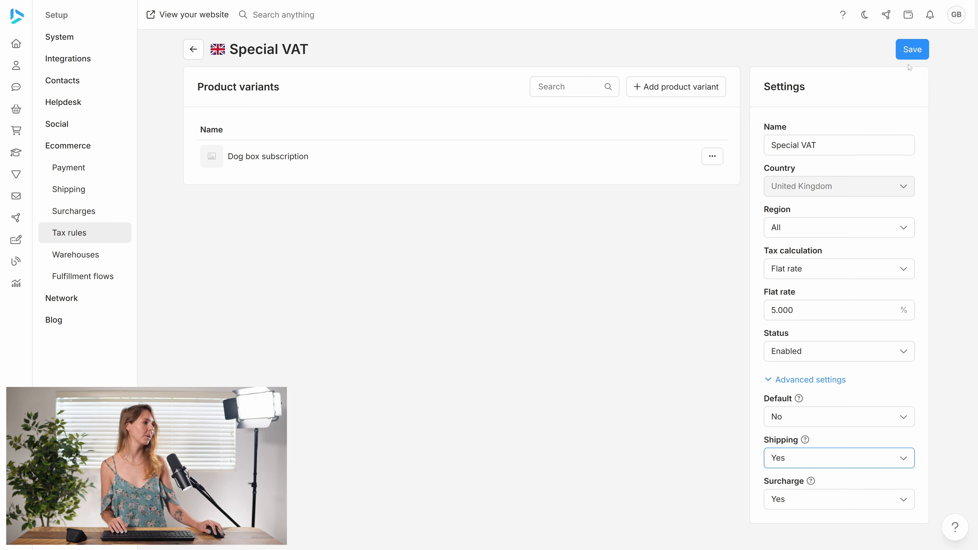
click(911, 56)
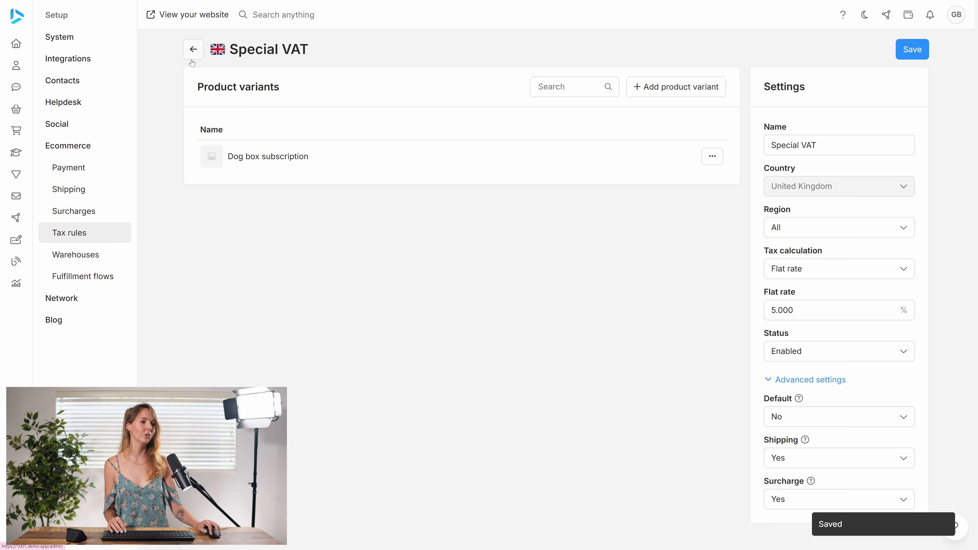
- Return to the United Kingdom tax rules, set the UK VAT rule's Shipping and Surcharge options to Yes, and save it
click(199, 57)
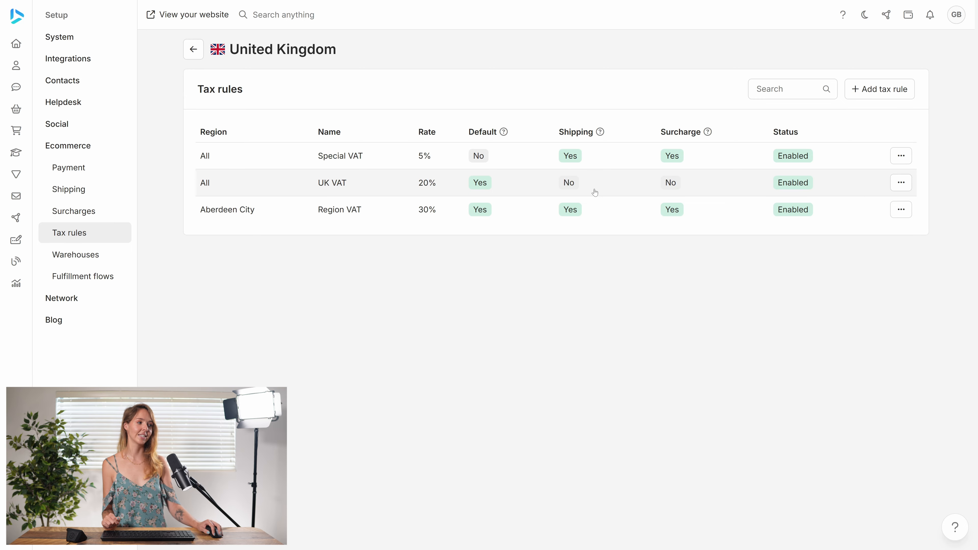
click(535, 191)
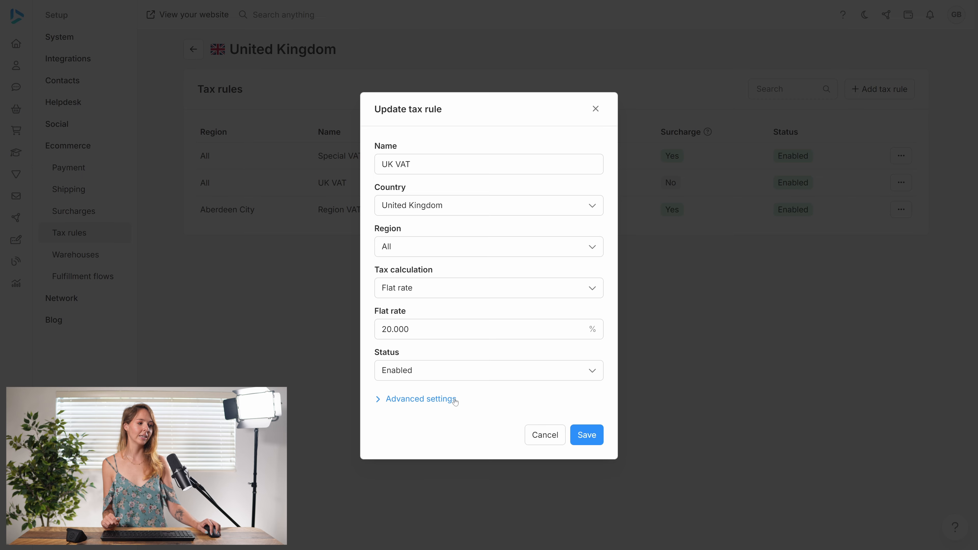
click(439, 399)
click(433, 413)
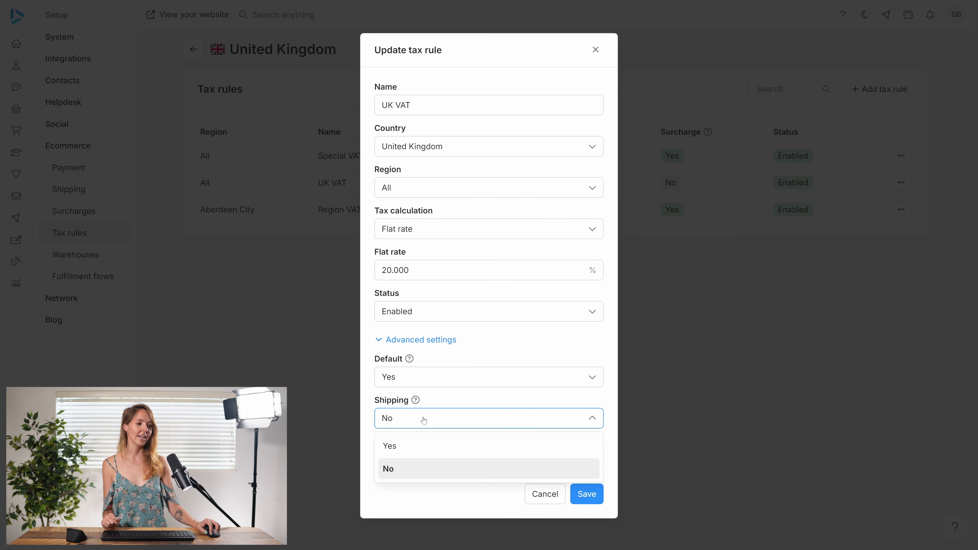
click(414, 447)
click(417, 458)
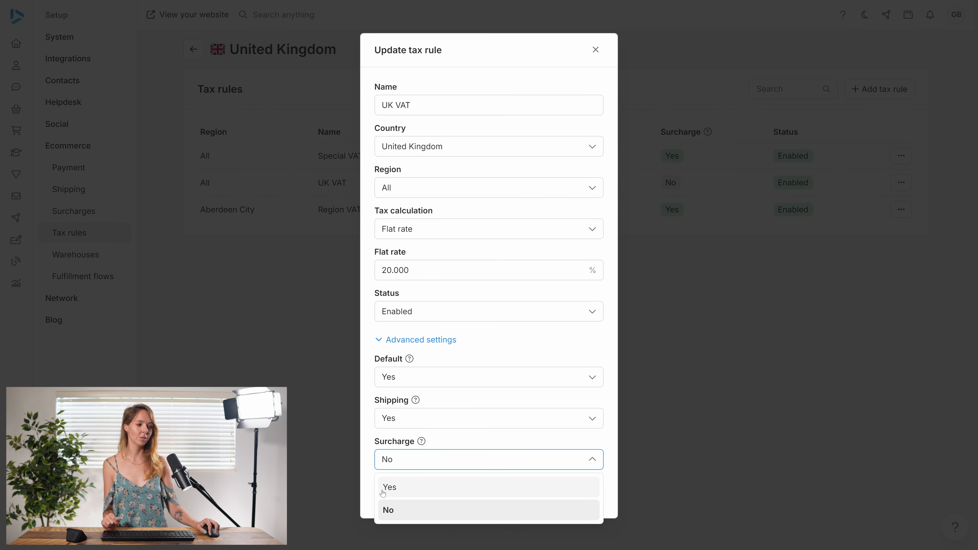
click(408, 485)
click(597, 499)
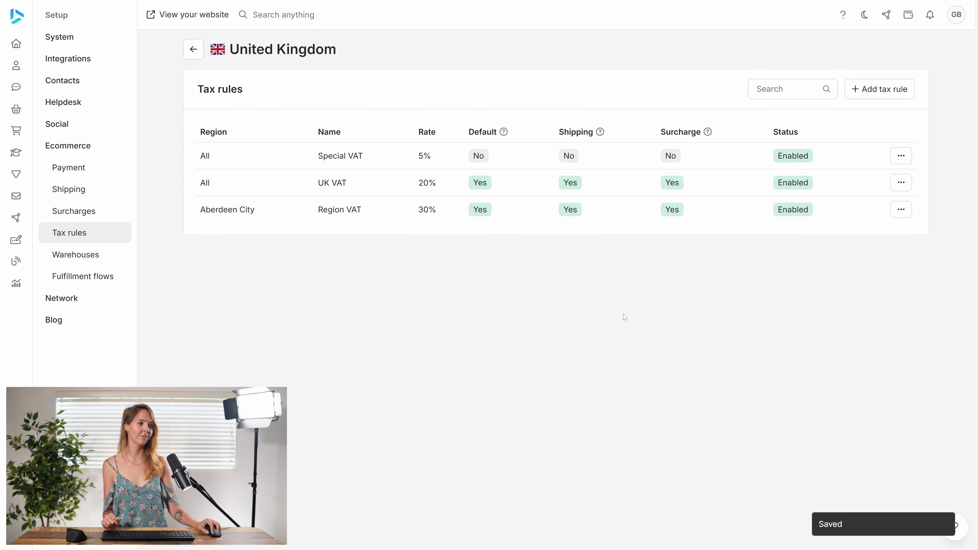